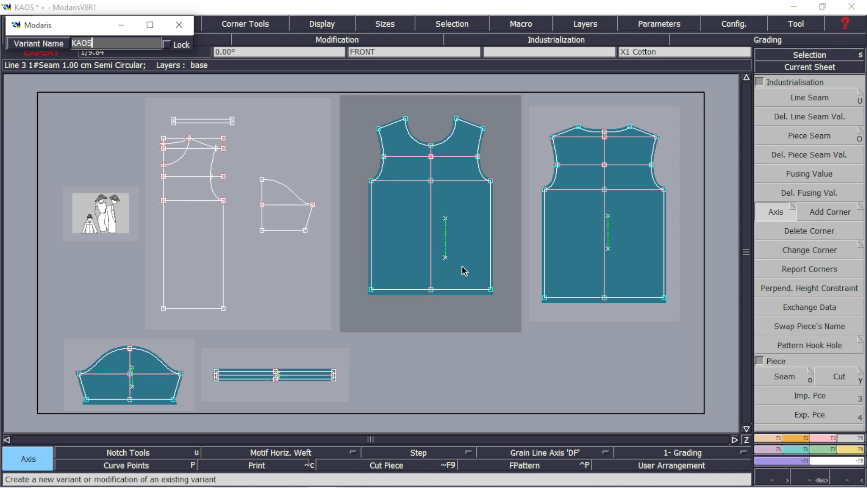
Create the KAOS variant and add the front, back, sleeve and neck pieces to it as articles
key("Return")
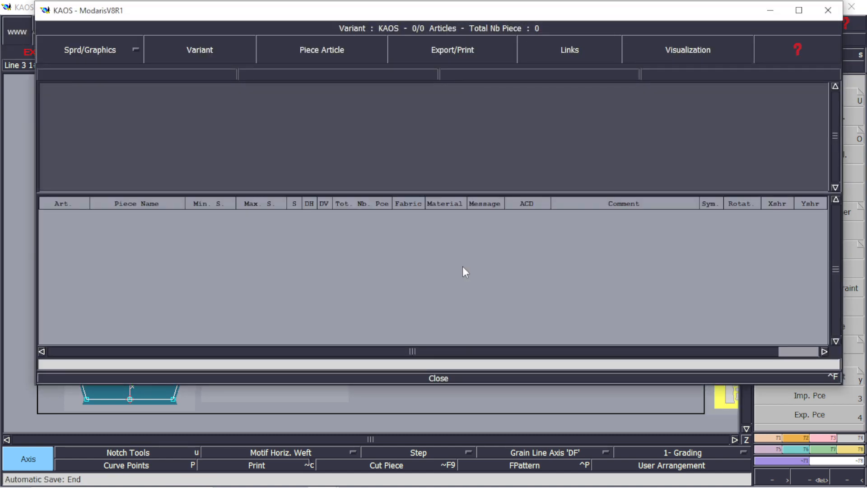
left_click(763, 18)
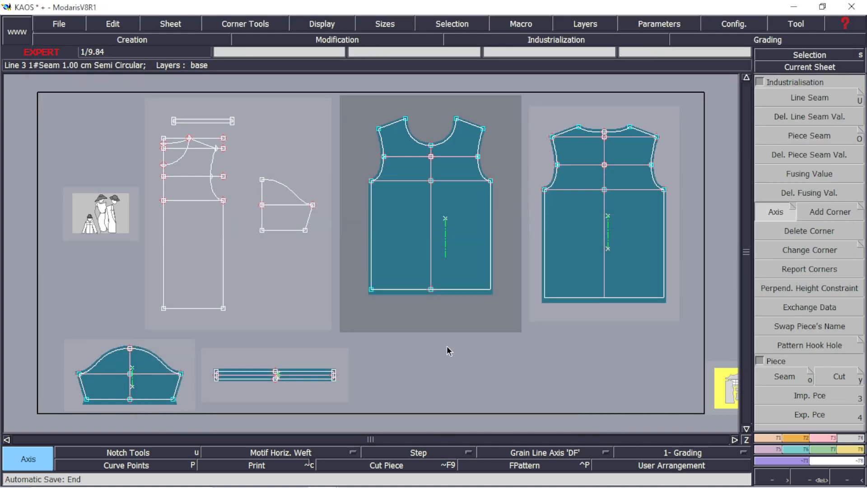
key("j")
key("c")
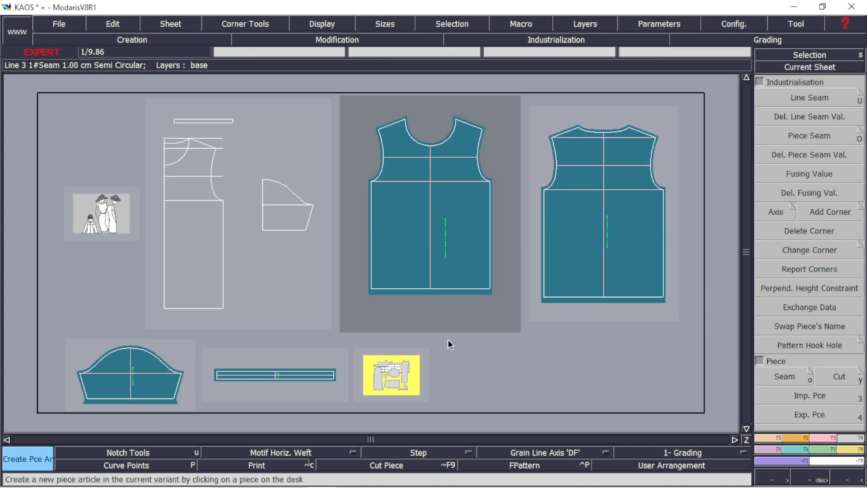
left_click(421, 245)
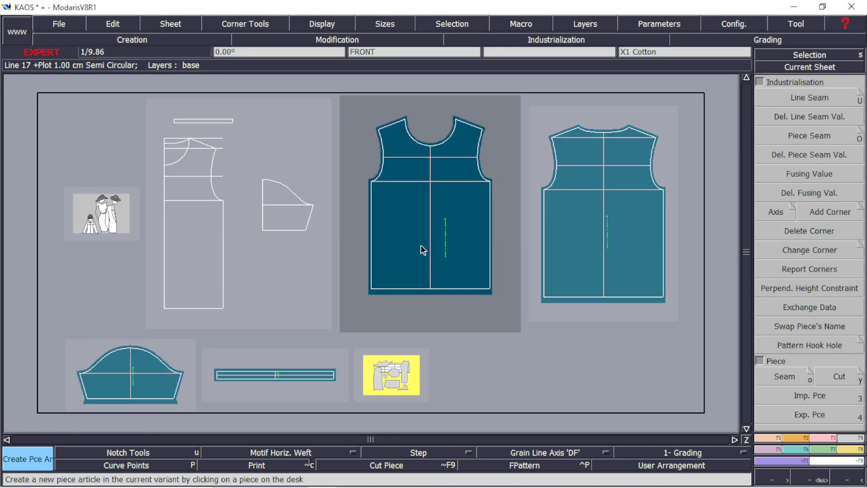
left_click(631, 244)
left_click(163, 372)
left_click(251, 378)
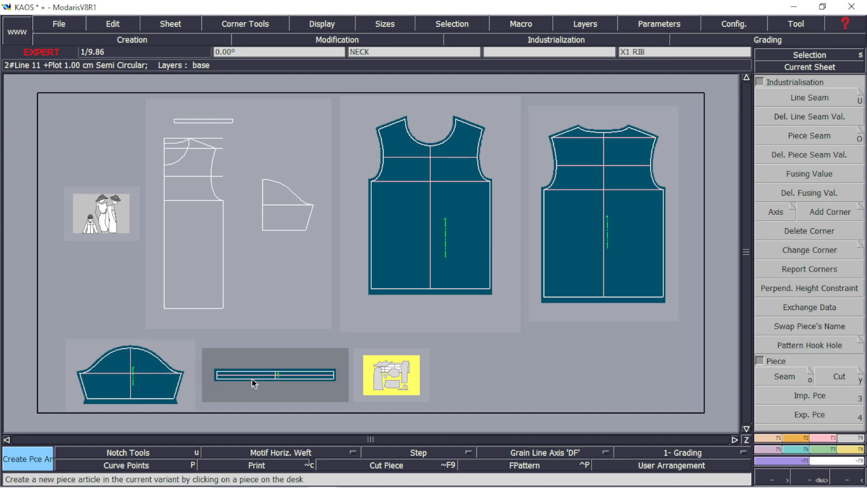
Review the KAOS variant's list of piece articles
key("v")
left_click(388, 372)
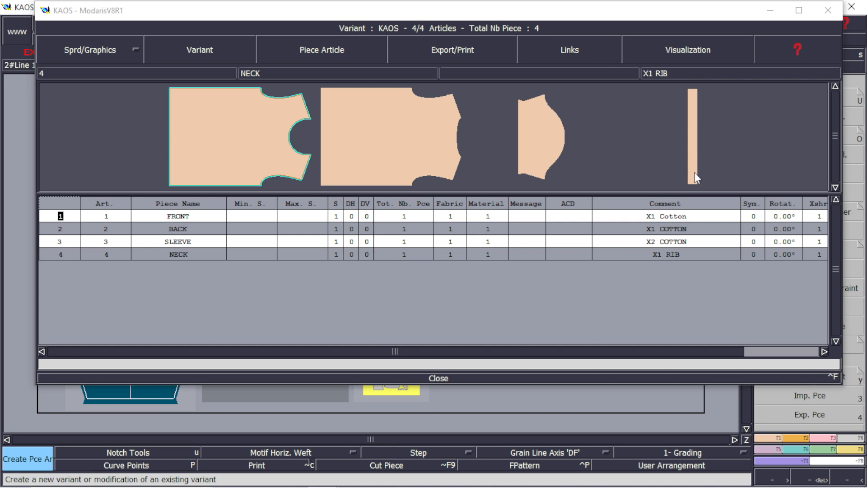
left_click(462, 376)
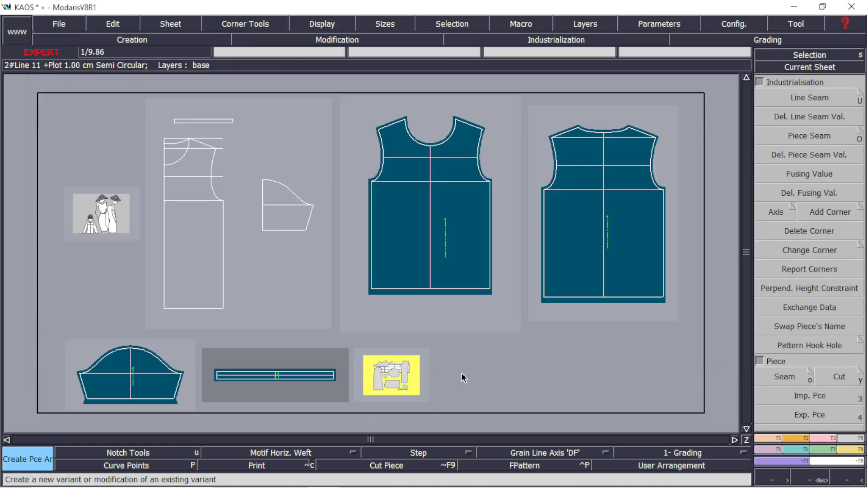
Save the model
key("ctrl+s")
left_click(346, 312)
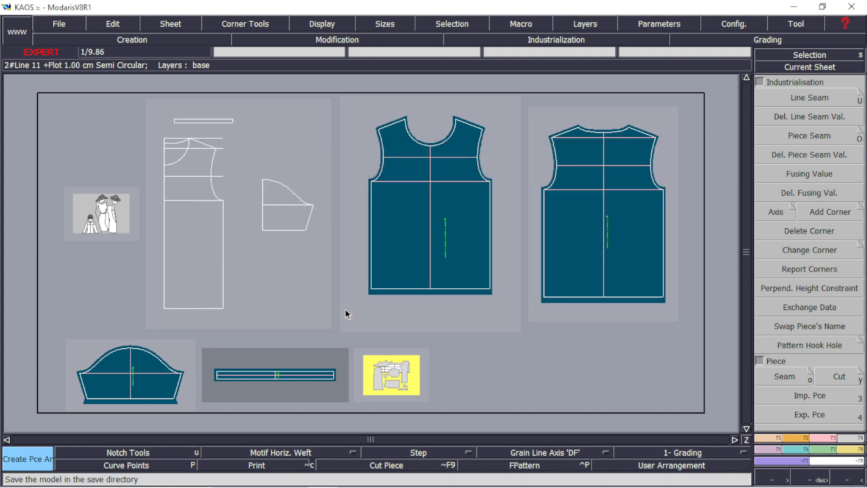
left_click(347, 312)
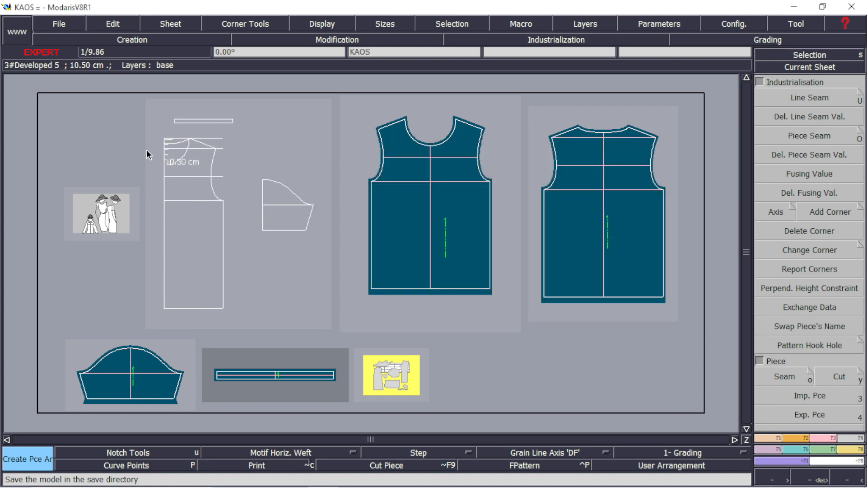
Export the model in AAMA format
left_click(66, 23)
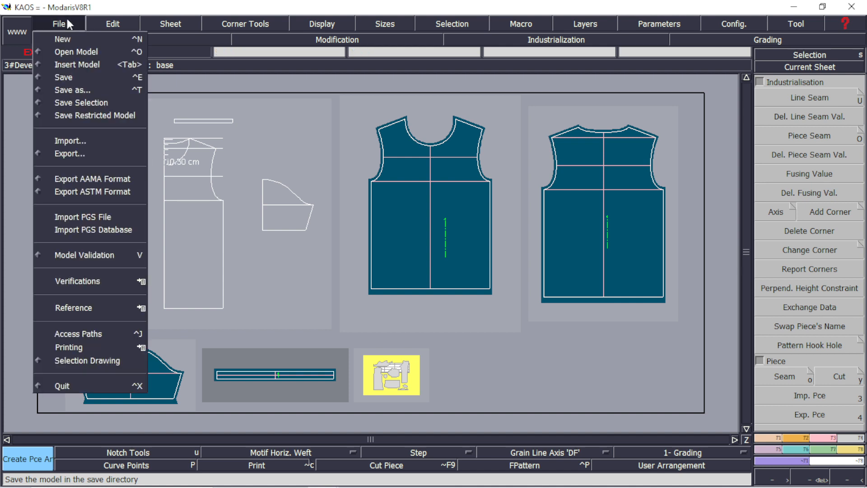
left_click(69, 153)
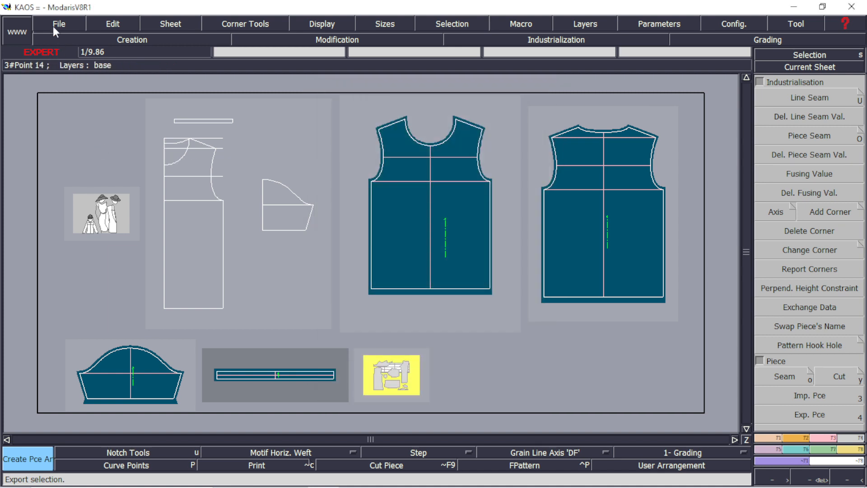
left_click(52, 24)
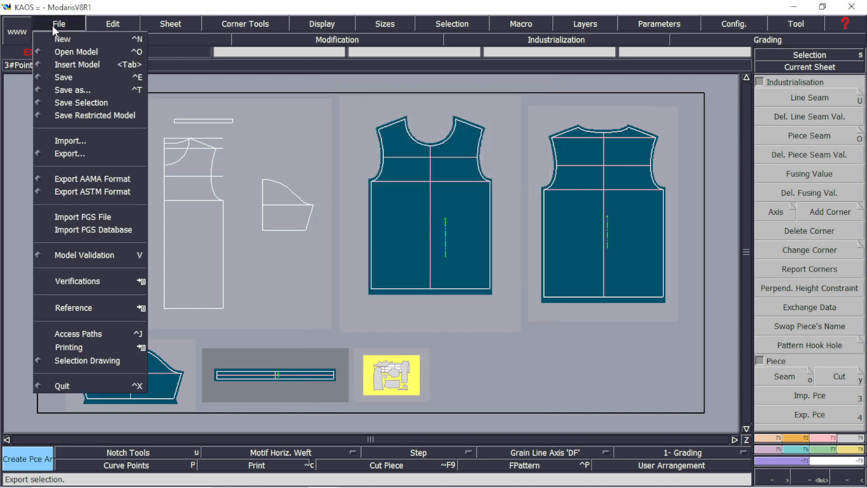
left_click(88, 179)
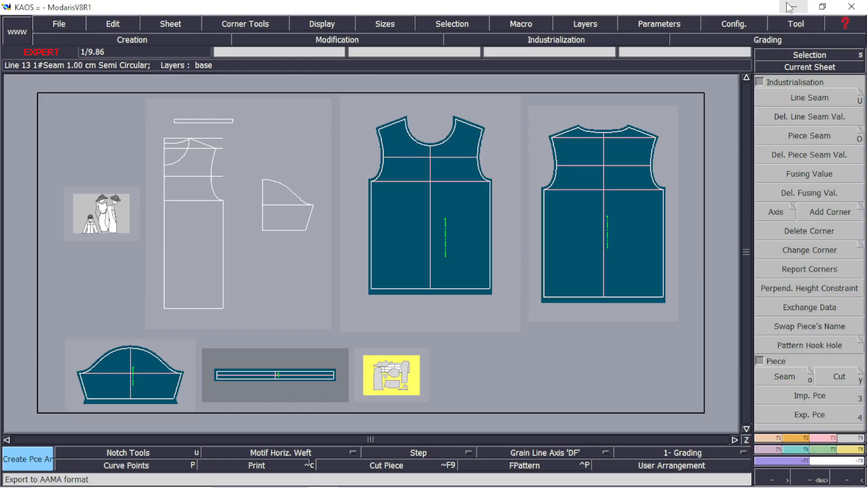
Check the exported KAOS.dxf and KAOS.rul files in the T SHIRT PATTERN folder
left_click(791, 8)
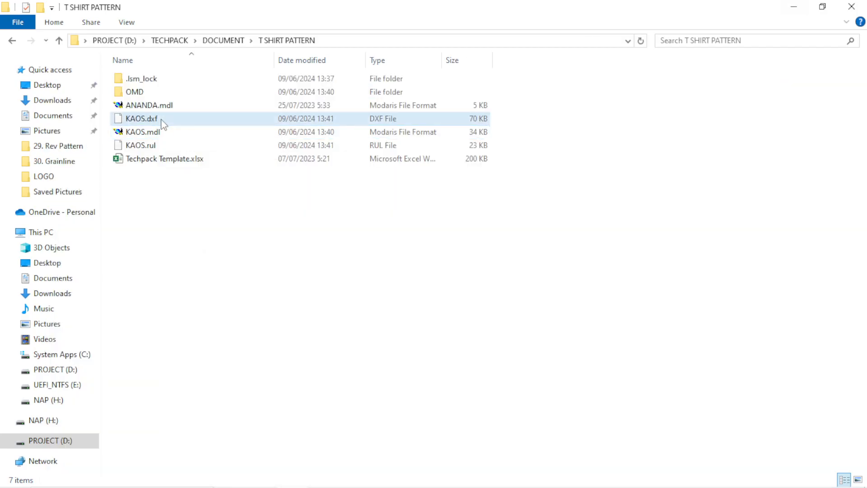
left_click(162, 120)
left_click(166, 149, "ctrl")
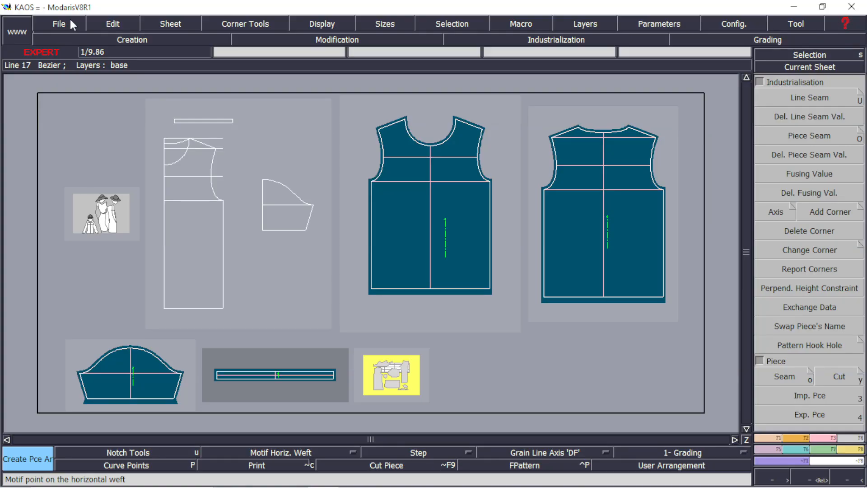
Open the export interoperability dialog and expand the TIIP folder
left_click(69, 20)
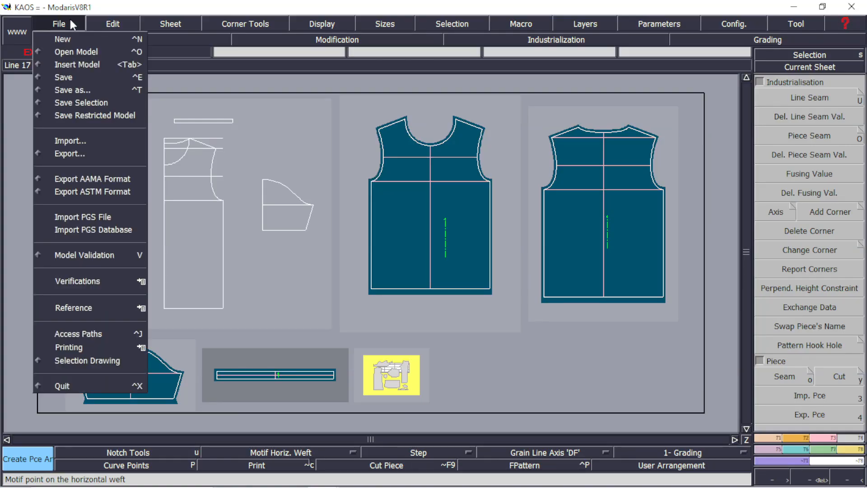
left_click(80, 151)
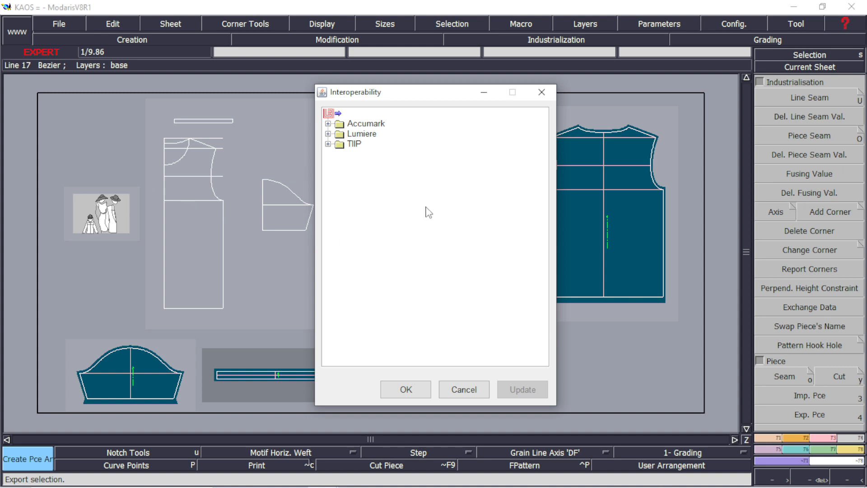
left_click(328, 125)
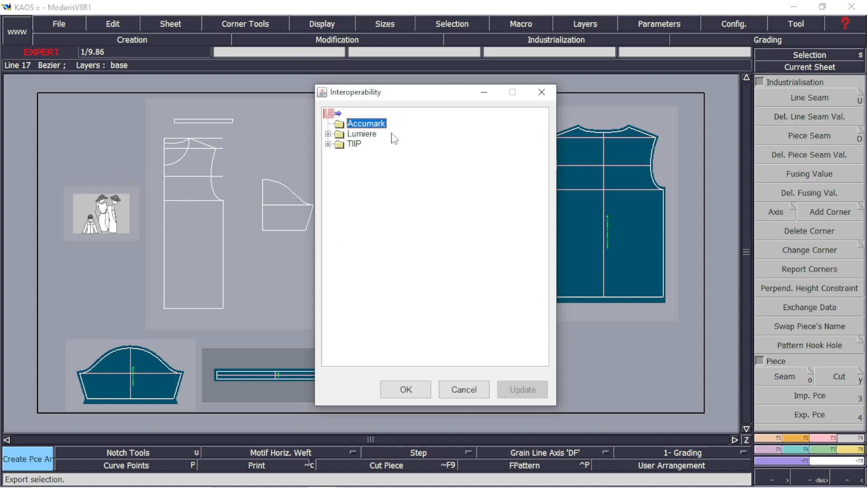
left_click(328, 144)
left_click(344, 144)
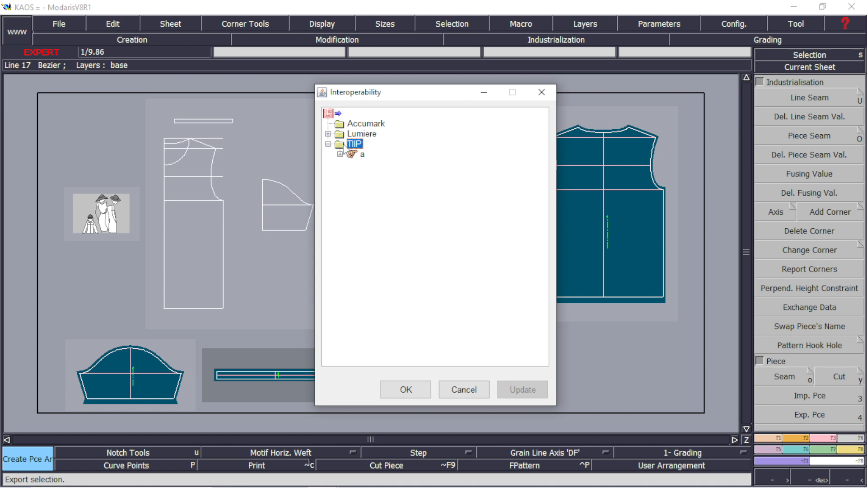
left_click(366, 125)
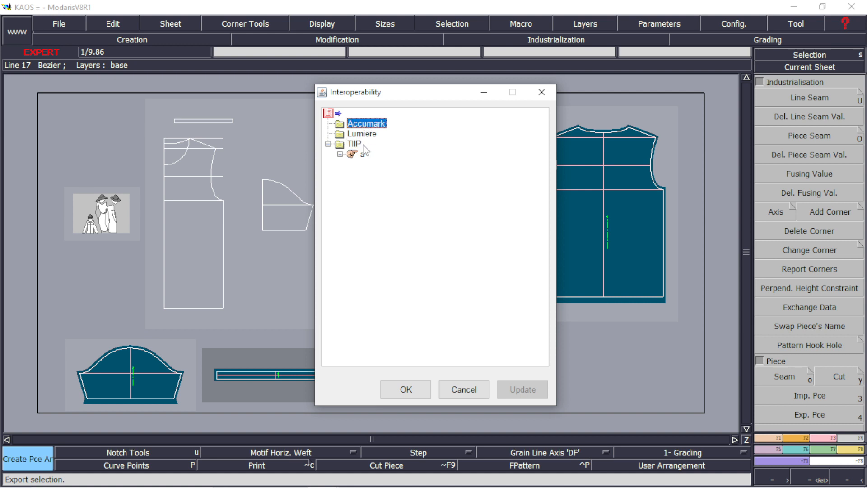
Add a new TIIP alias named EXPORT with the Desktop folder as its access path
right_click(352, 145)
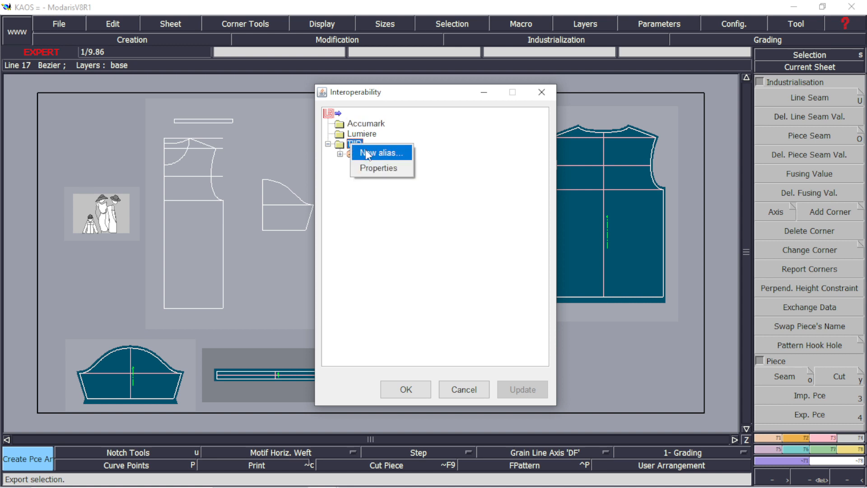
left_click(389, 223)
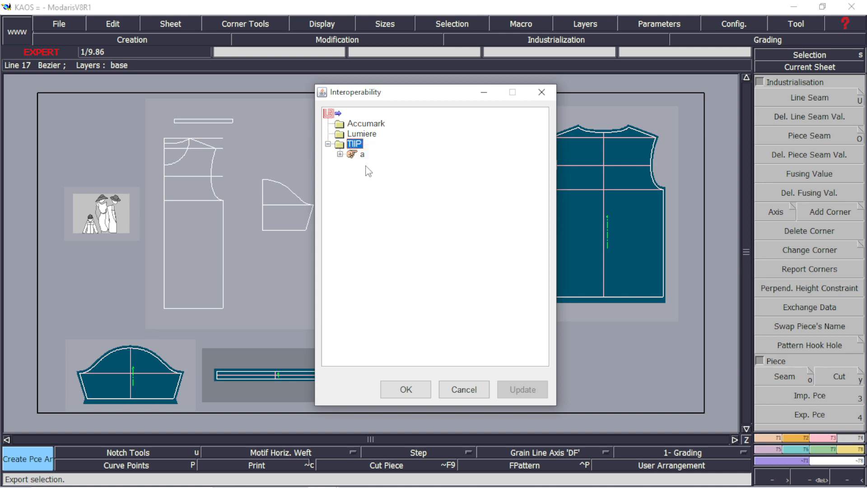
right_click(344, 146)
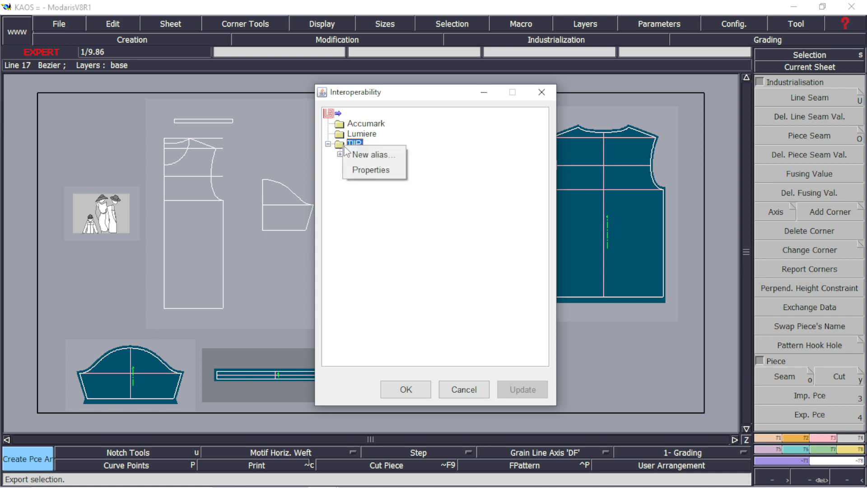
left_click(378, 156)
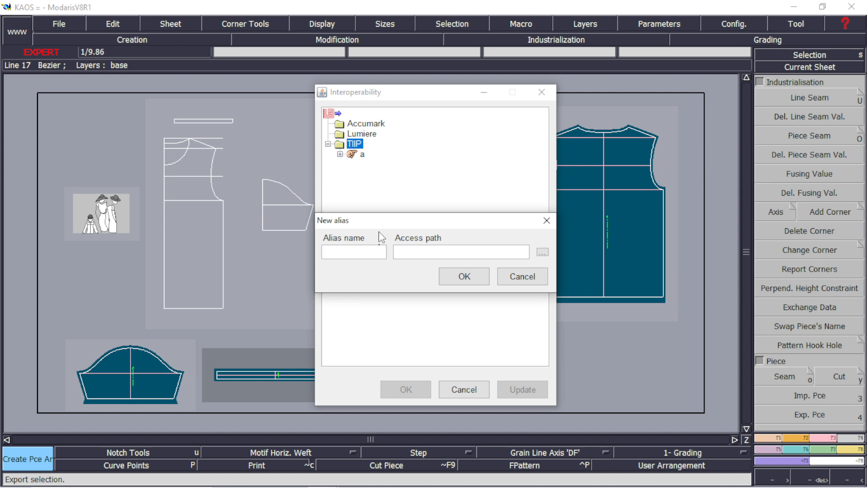
type("EXPORT")
left_click(542, 252)
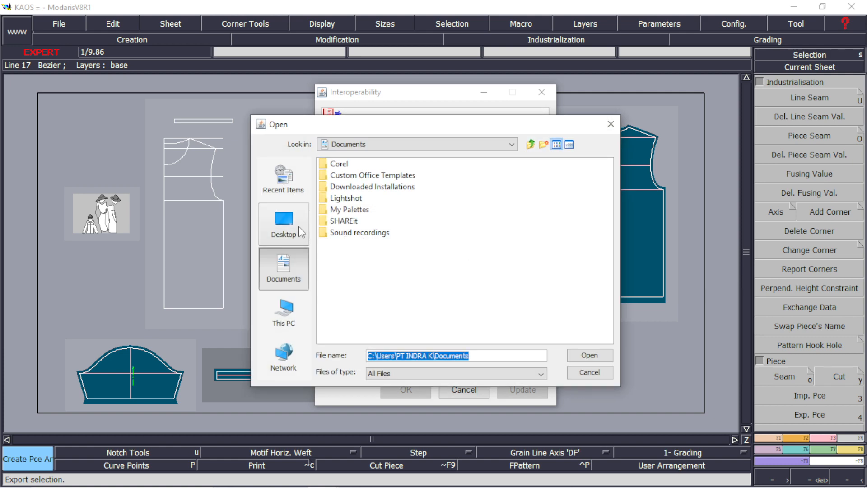
left_click(300, 230)
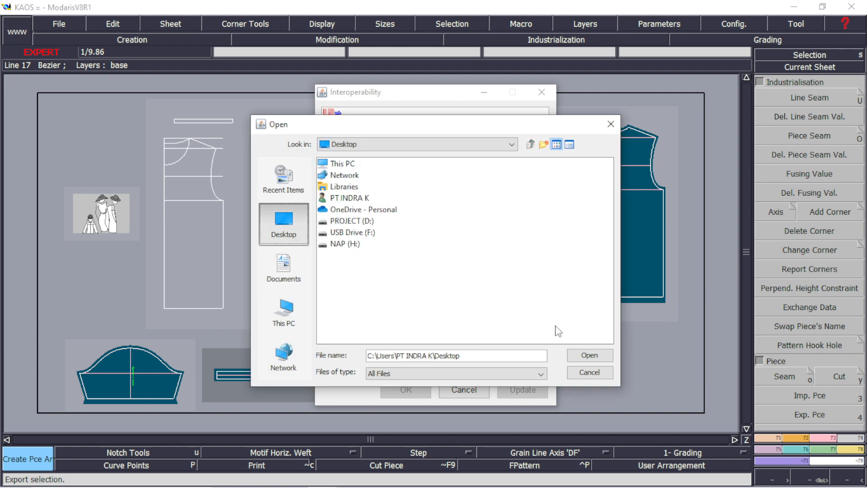
left_click(589, 355)
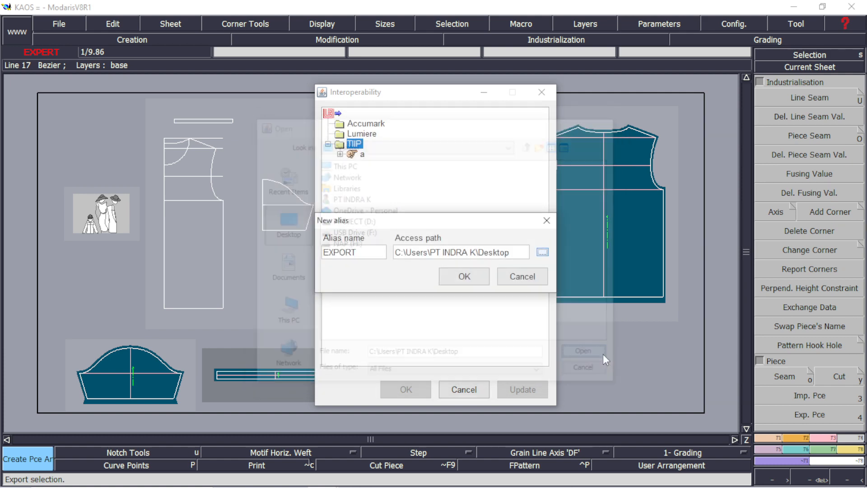
left_click(465, 275)
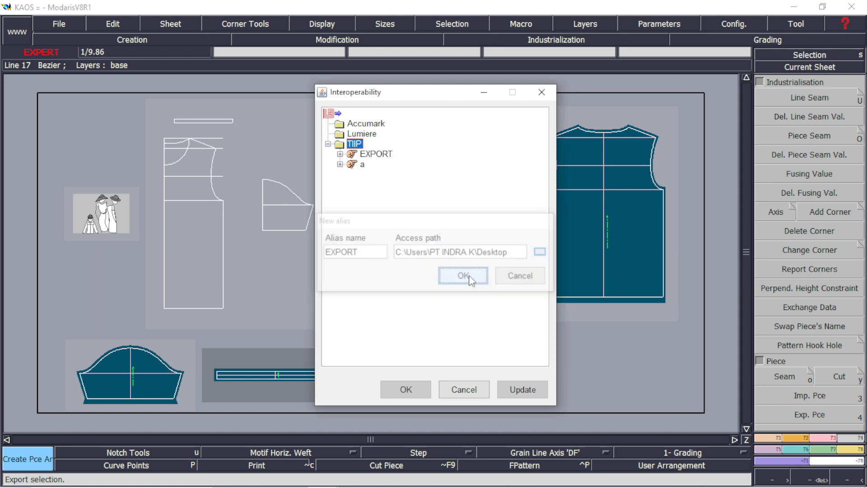
Export the pattern pieces as KAOS.DXF through the EXPORT alias
left_click(340, 155)
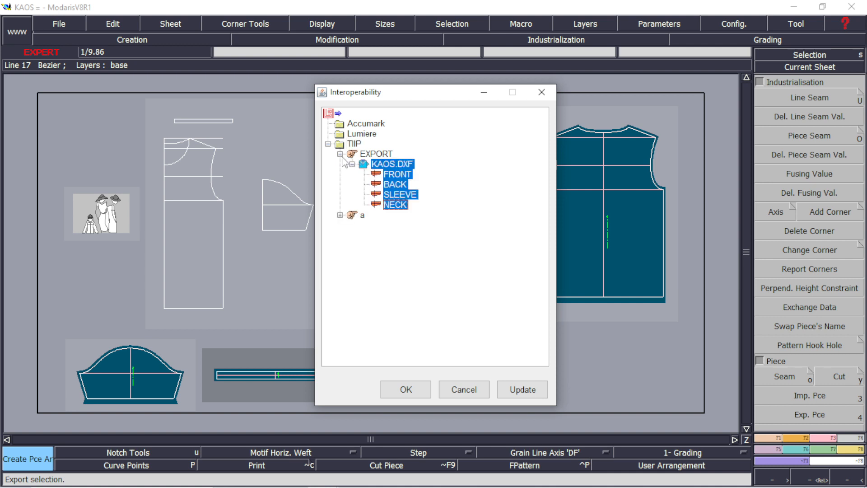
left_click(420, 390)
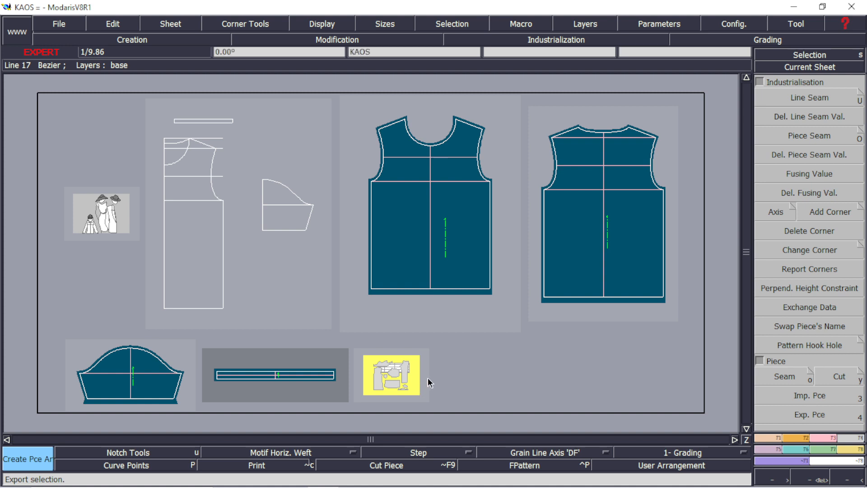
Minimize the program and move the exported KAOS.DXF file on the desktop
left_click(806, 10)
left_click(806, 9)
left_click(807, 10)
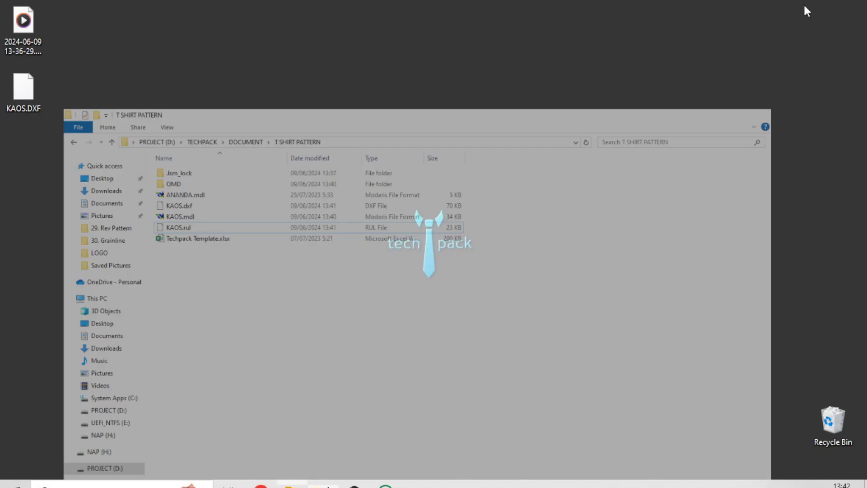
left_click_drag(23, 88, 188, 78)
left_click(38, 28)
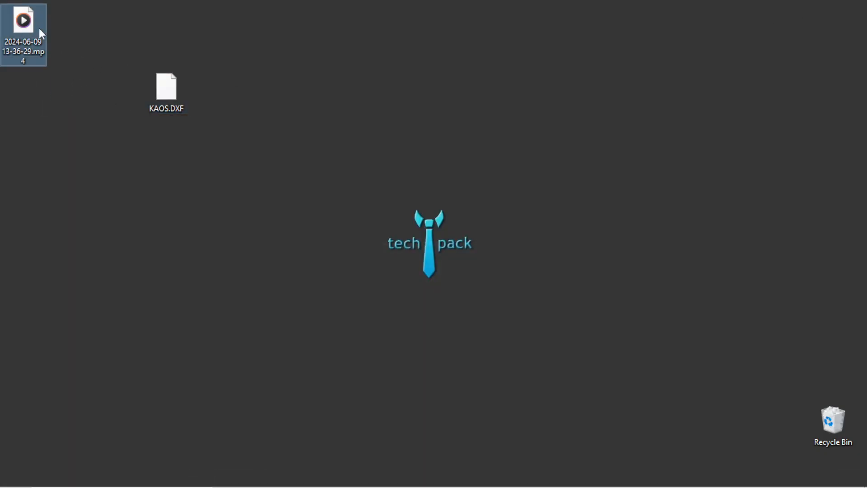
right_click(34, 28)
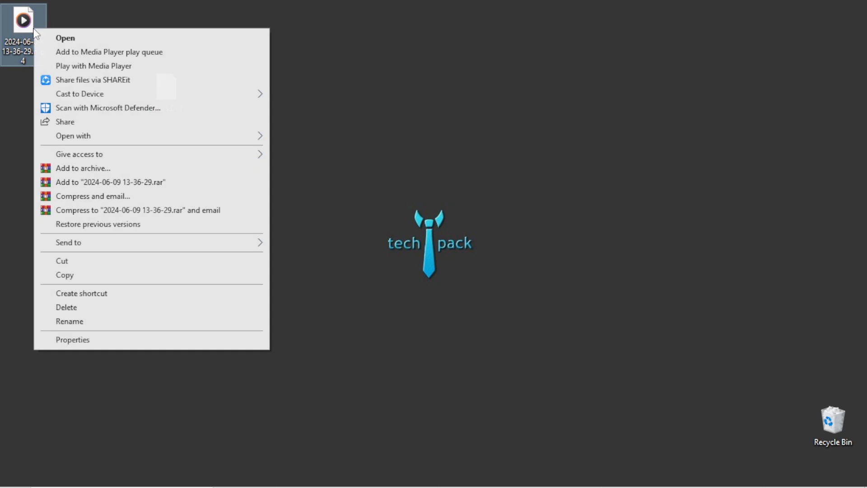
left_click(361, 69)
left_click_drag(164, 104, 263, 173)
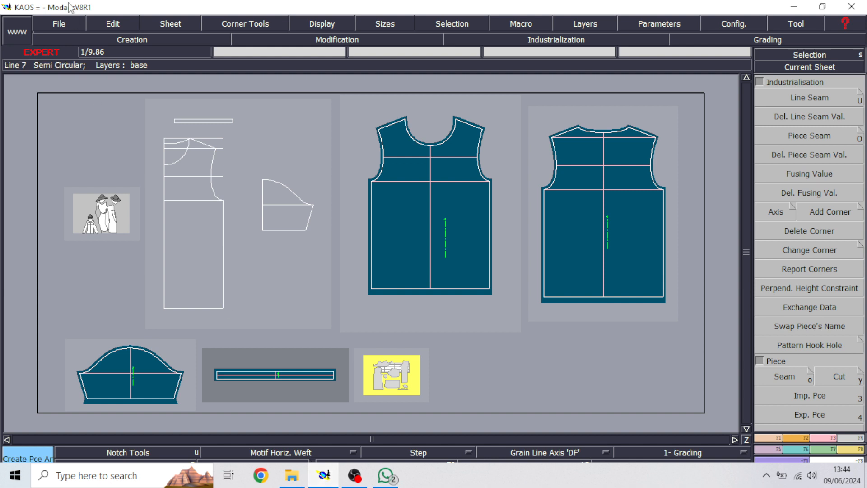
Open the export interoperability dialog and add a new Accumark alias named export with the Desktop folder as its access path
left_click(59, 23)
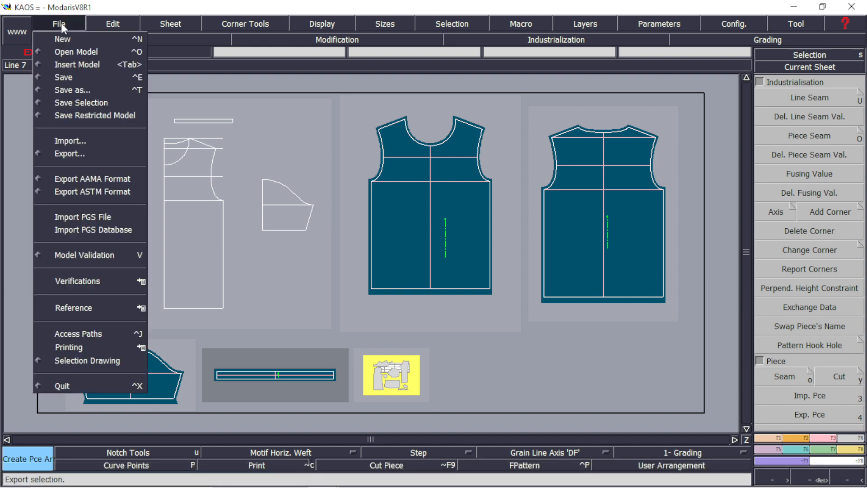
left_click(87, 153)
left_click(339, 125)
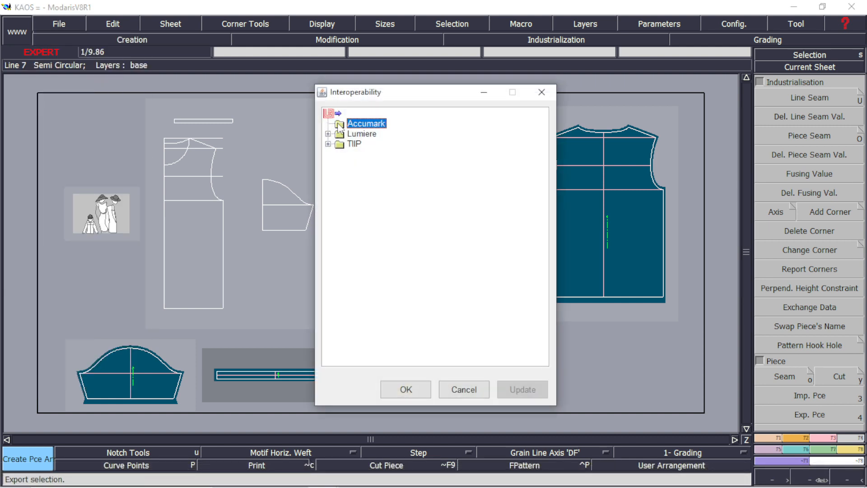
right_click(338, 125)
left_click(364, 132)
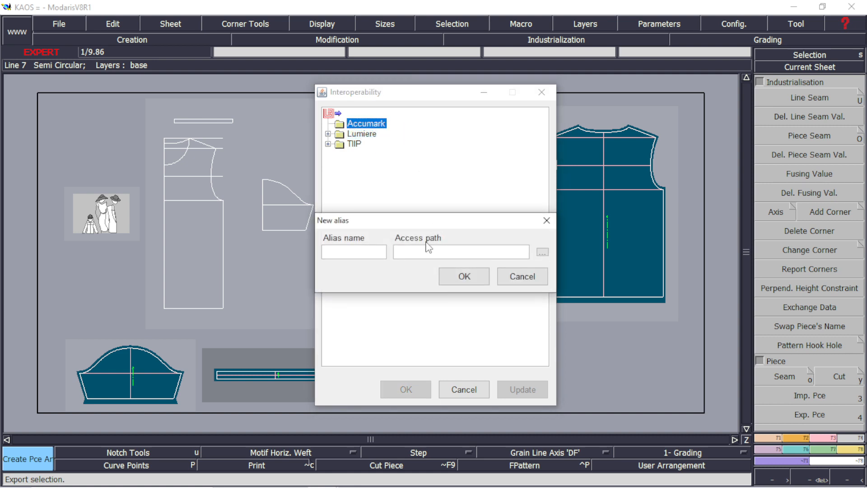
type("export")
left_click(543, 254)
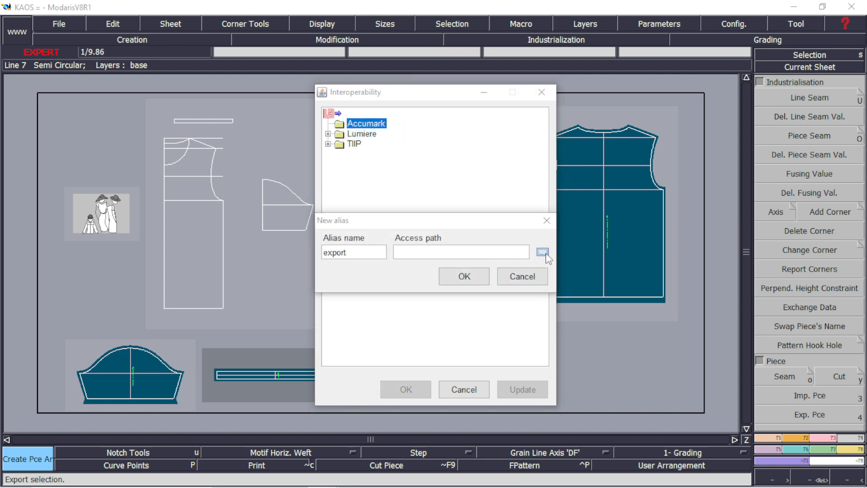
left_click(283, 222)
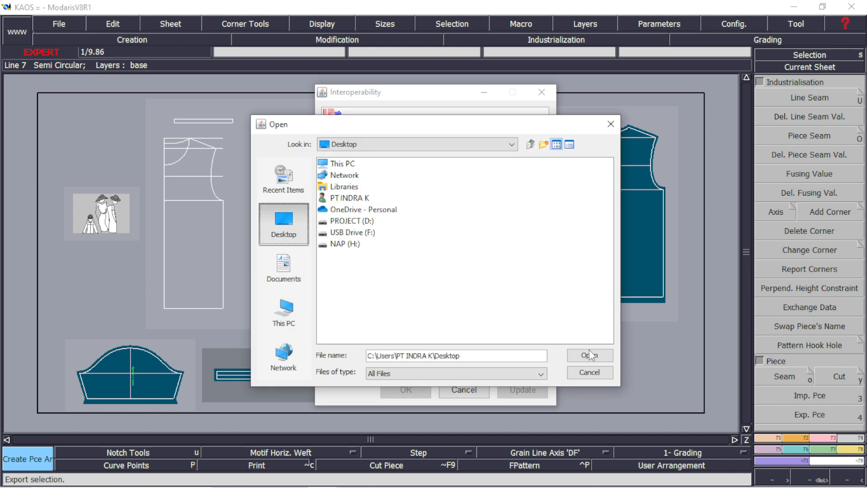
left_click(590, 355)
left_click(467, 277)
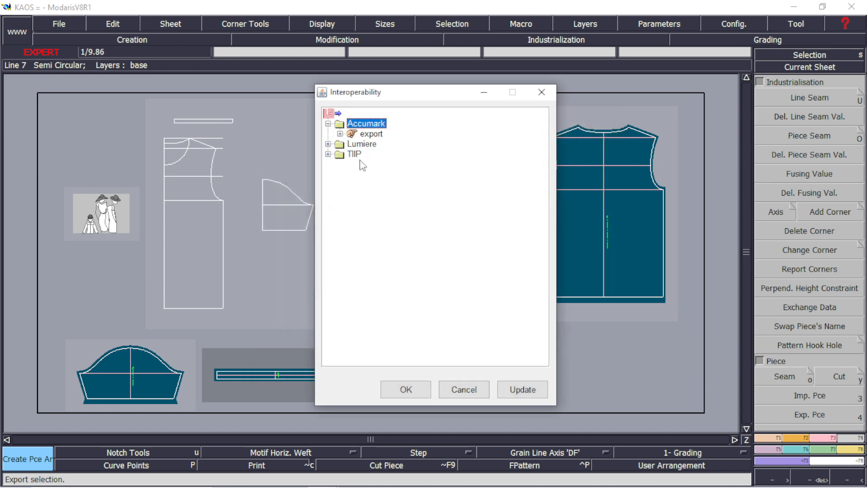
Export the KAOS model and its pattern pieces through the export alias under Accumark
left_click(340, 135)
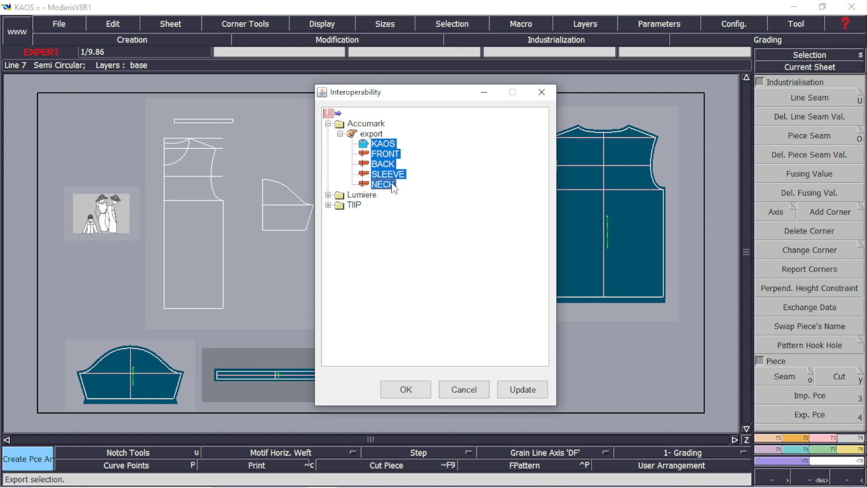
left_click(406, 389)
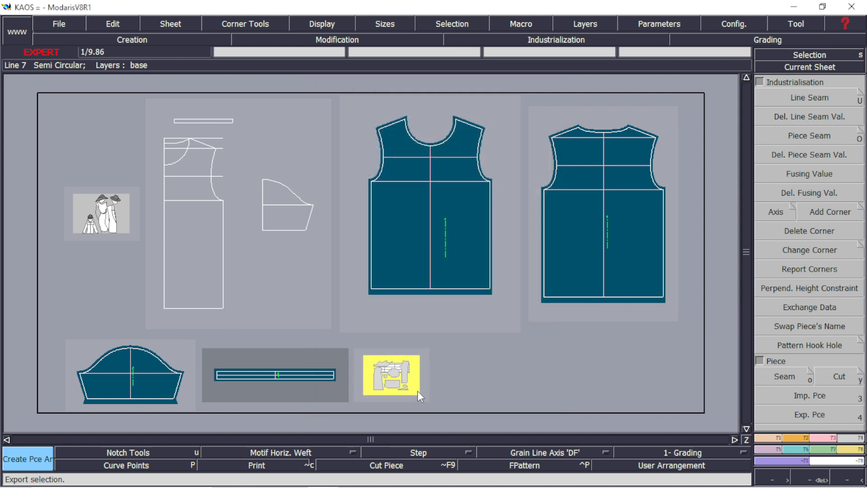
Minimize the program and select the exported Accumark model and piece files on the desktop
left_click(793, 7)
left_click_drag(142, 330, 612, 99)
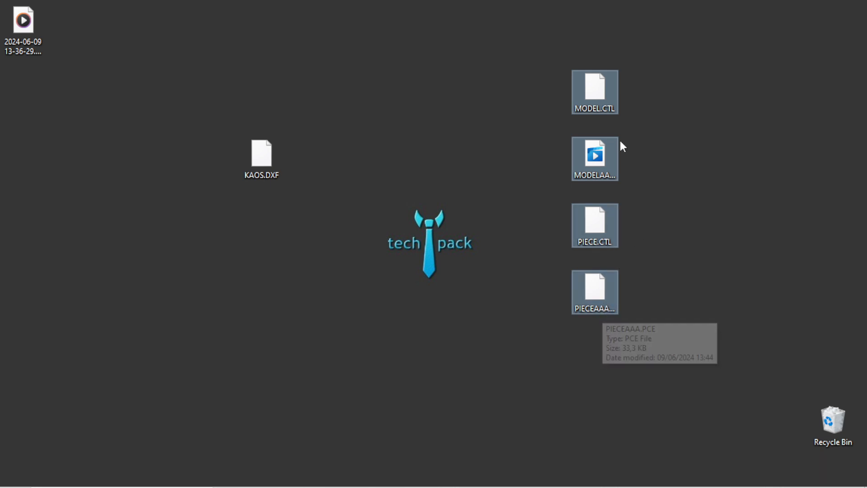
left_click(689, 167)
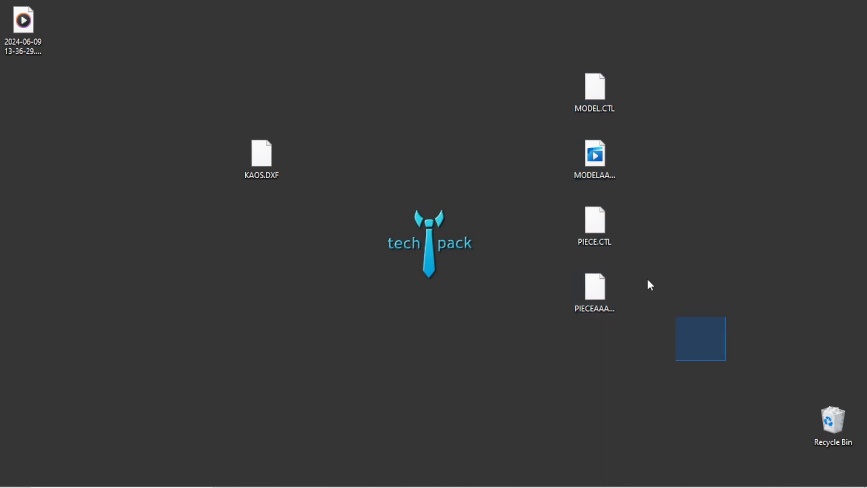
left_click_drag(650, 285, 560, 41)
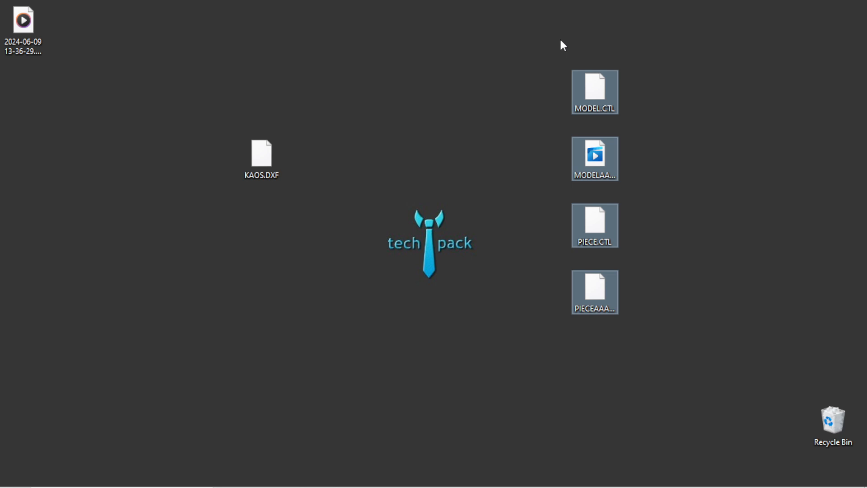